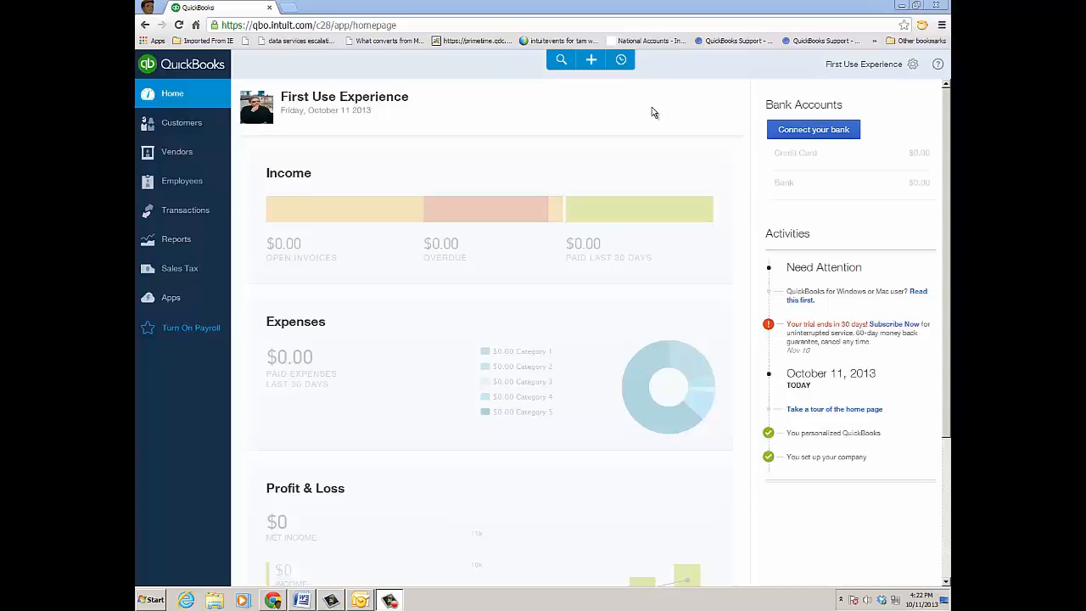
# Start adding a new user in Manage Users and choose Regular or custom user as the user type
pyautogui.click(913, 68)
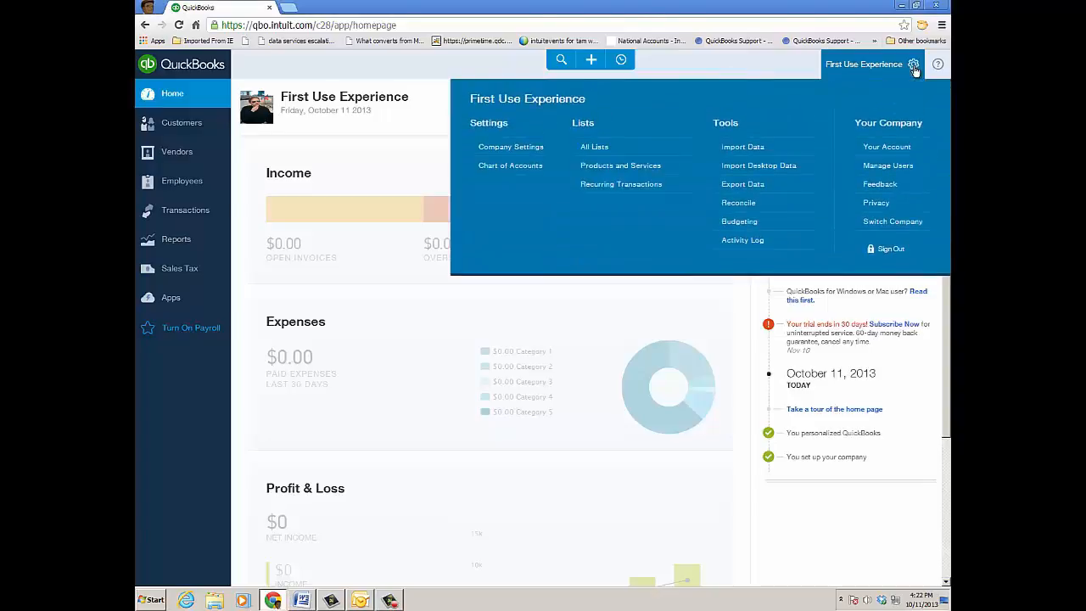
pyautogui.click(885, 169)
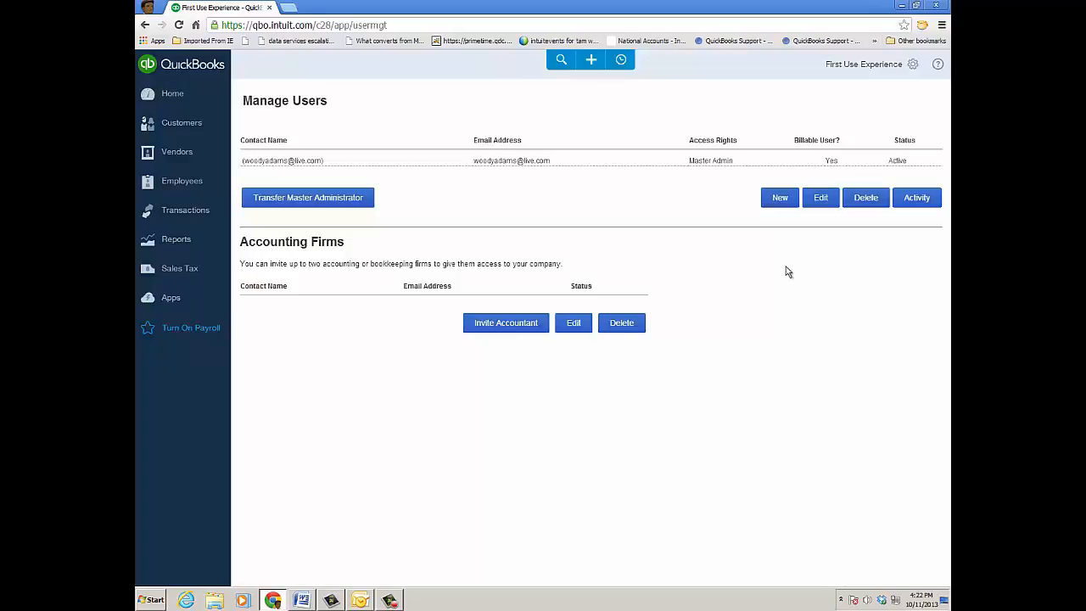
pyautogui.click(779, 198)
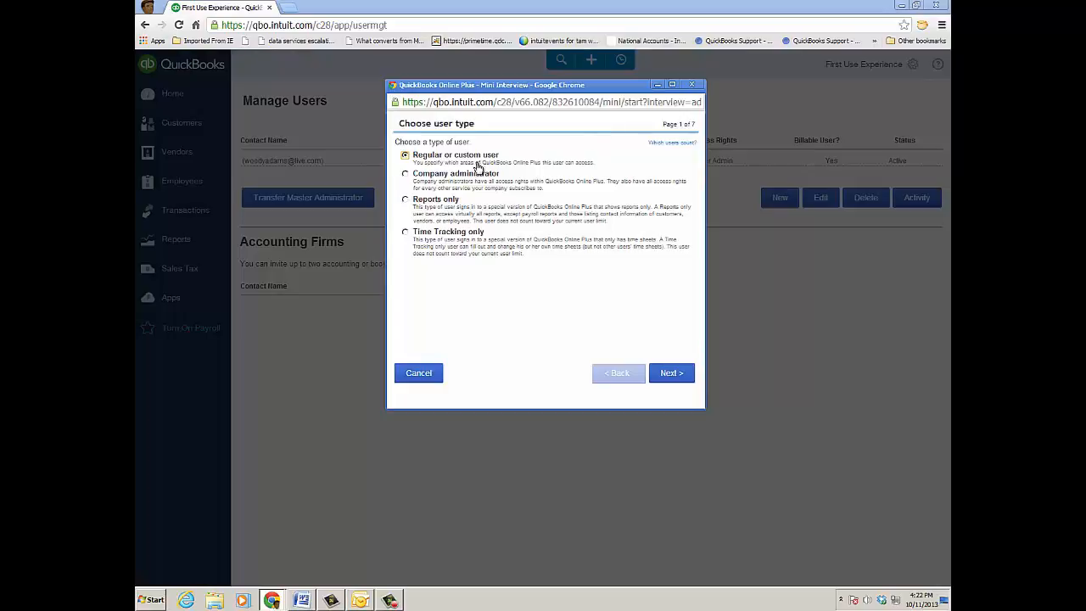
pyautogui.click(405, 173)
pyautogui.click(406, 156)
pyautogui.click(670, 373)
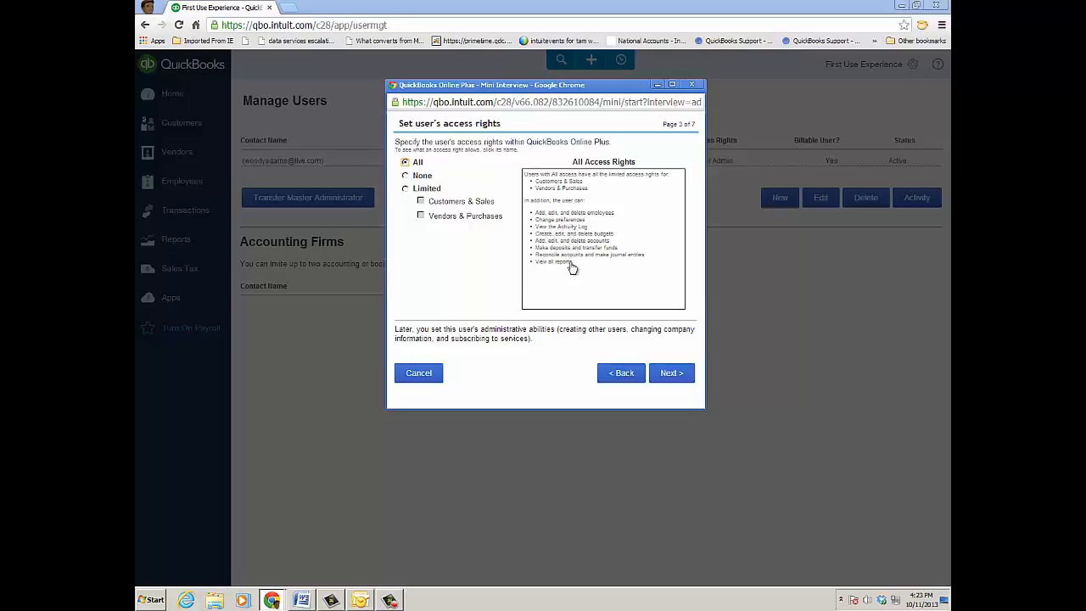
# Review what Limited access allows for Customers & Sales and for Vendors & Purchases
pyautogui.click(405, 188)
pyautogui.click(421, 202)
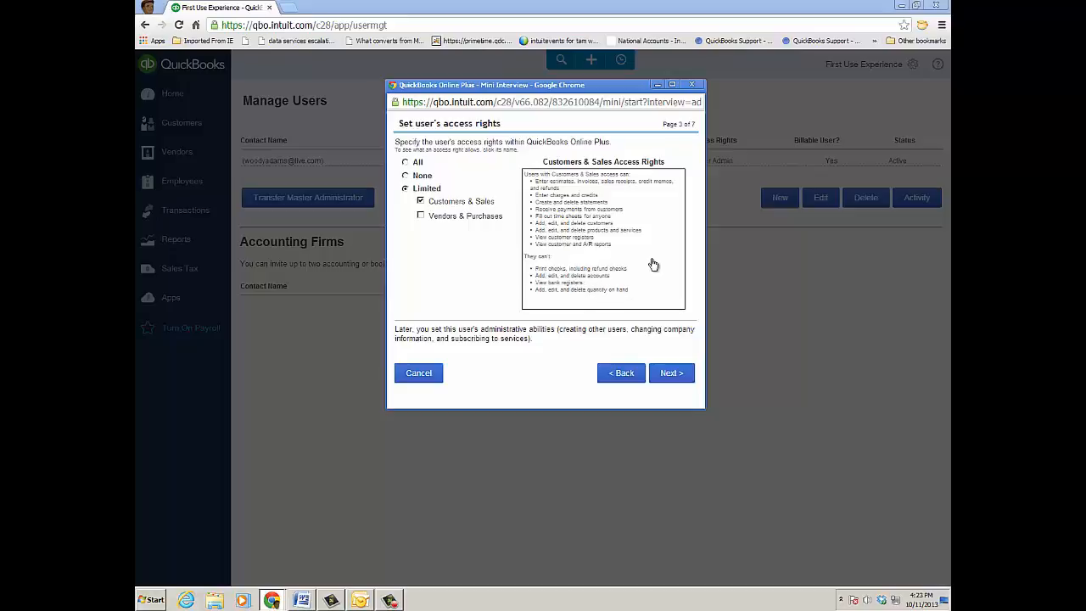
pyautogui.click(420, 201)
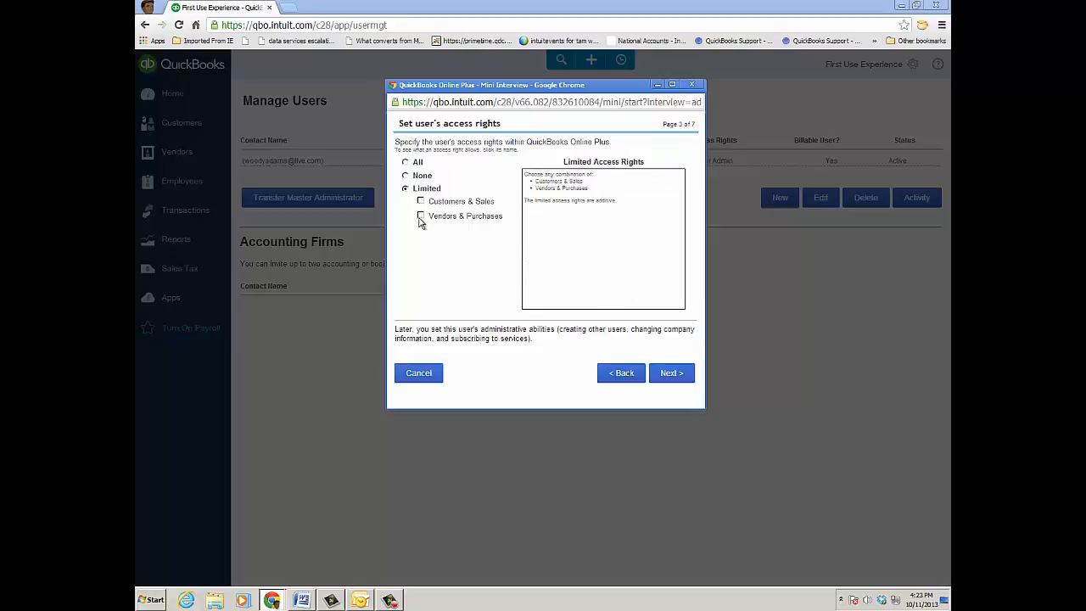
pyautogui.click(420, 217)
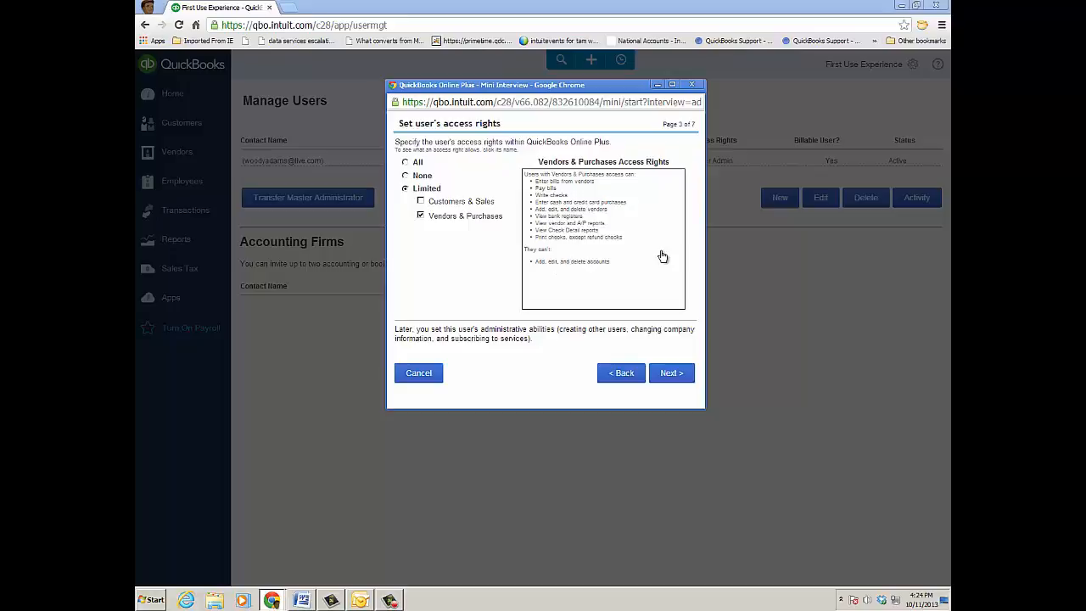
pyautogui.click(420, 217)
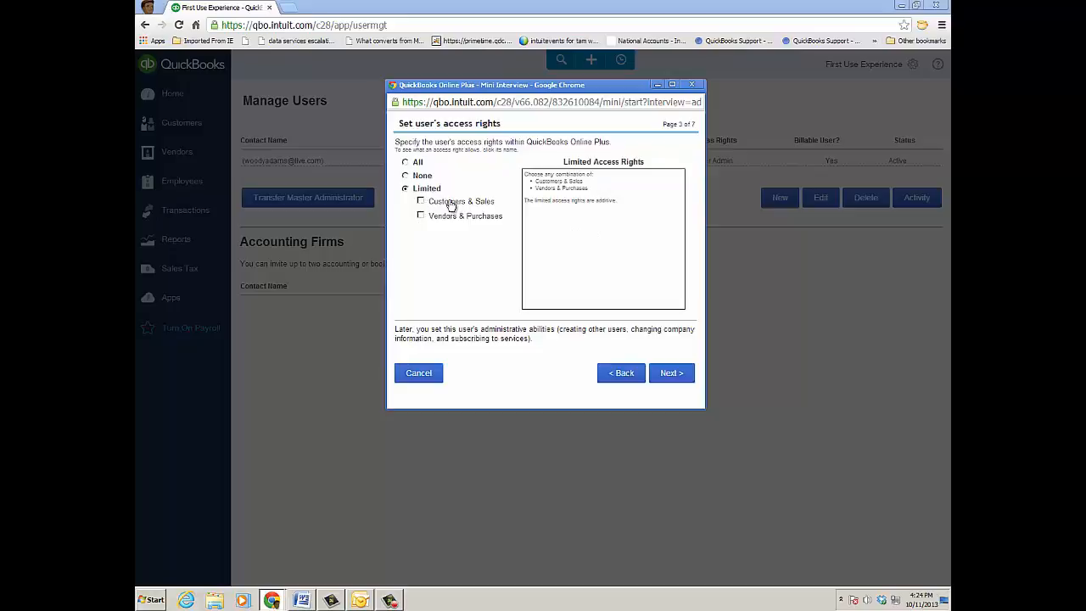
# Give the new user All access rights and accept the default administrative rights
pyautogui.click(406, 162)
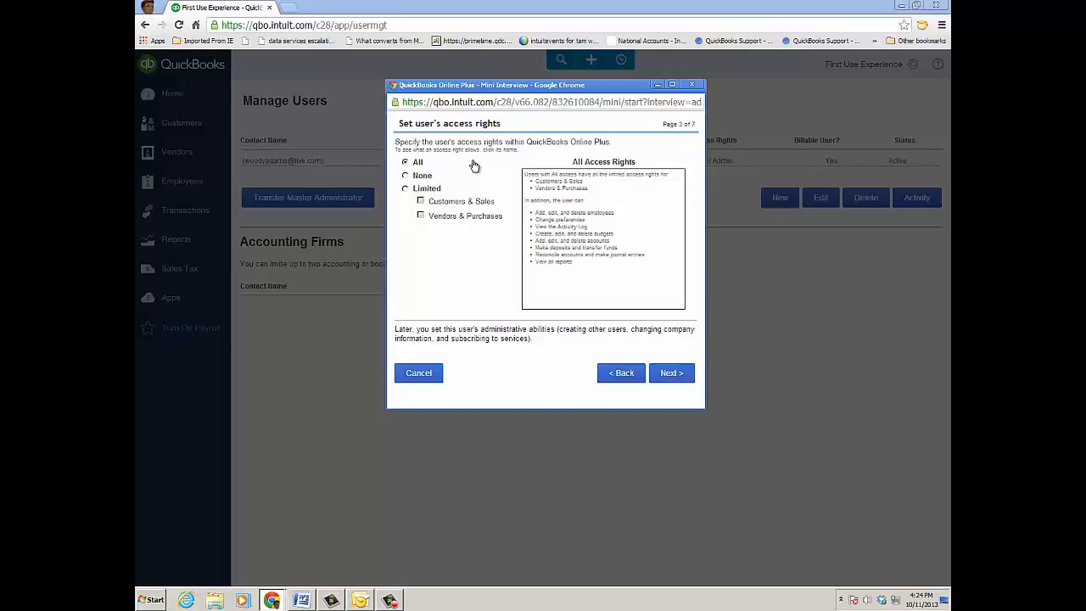
pyautogui.click(675, 378)
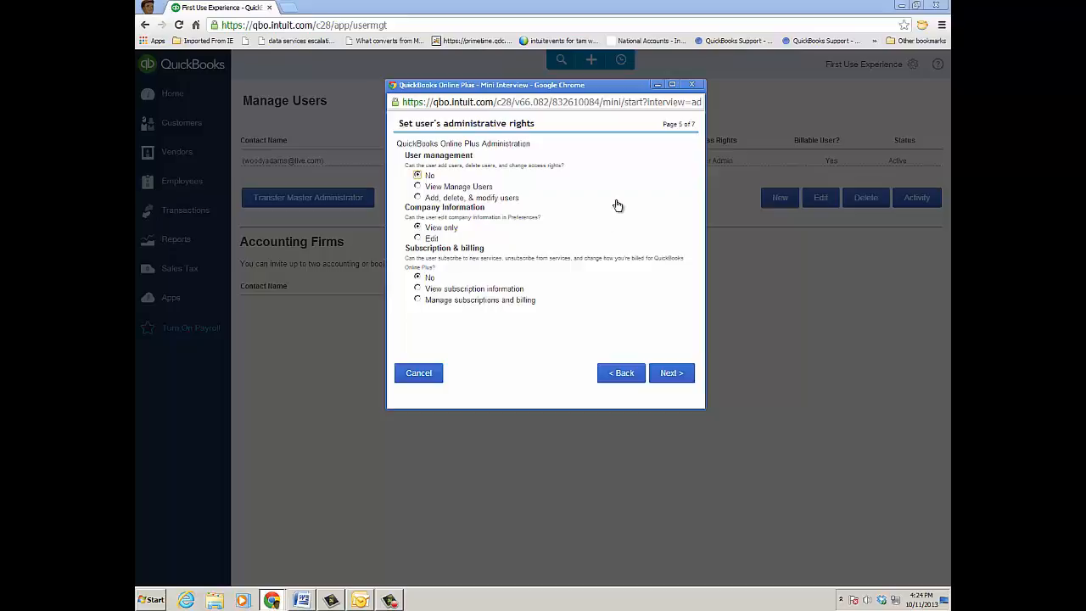
pyautogui.click(660, 374)
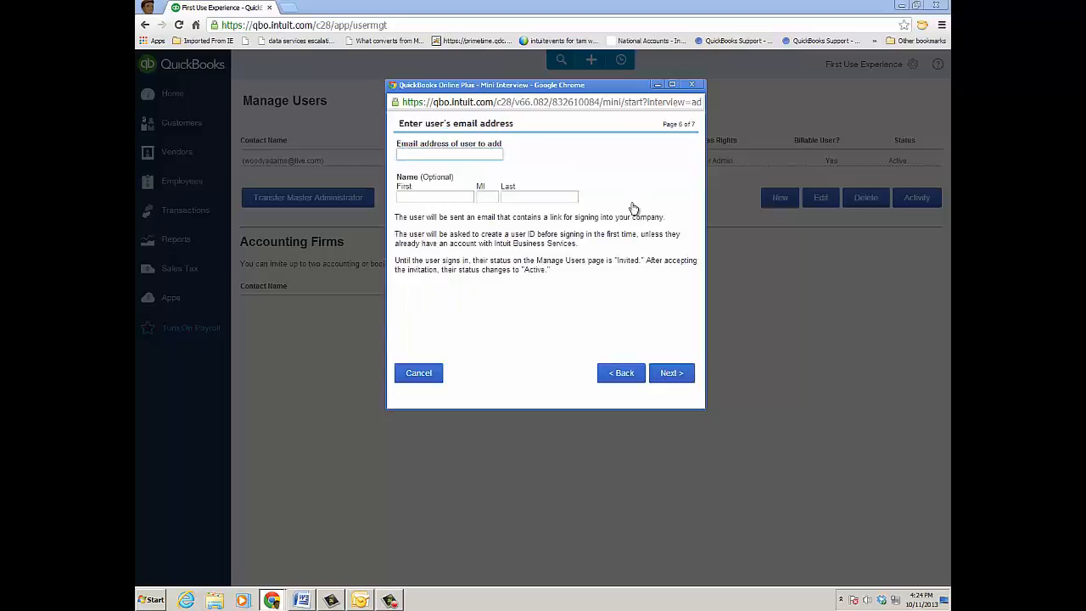
# Enter the new user's e-mail address and first and last name, and finish adding the user
pyautogui.click(474, 157)
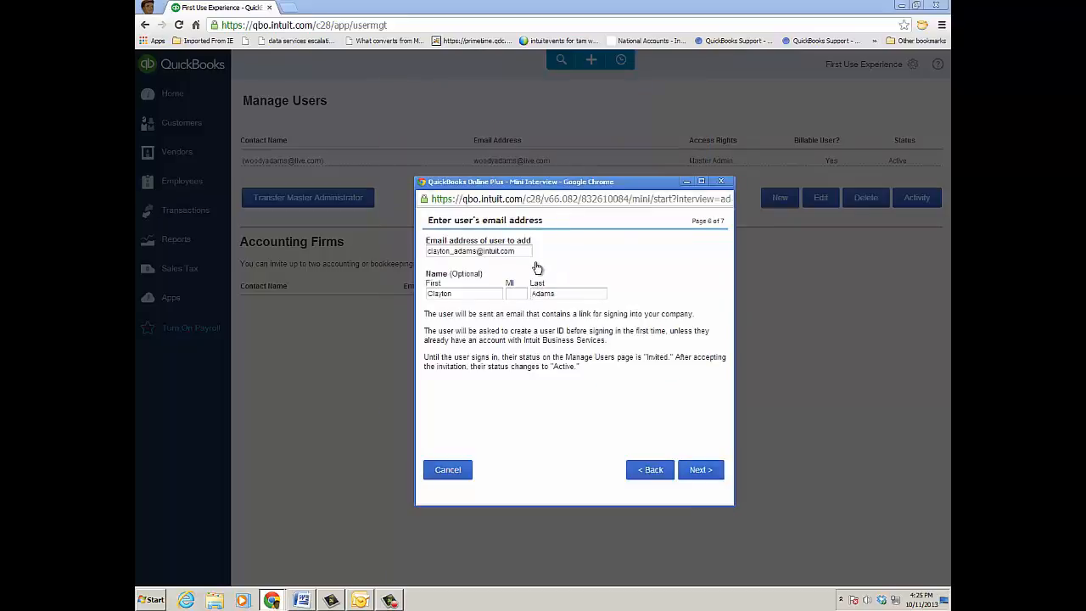
pyautogui.click(710, 472)
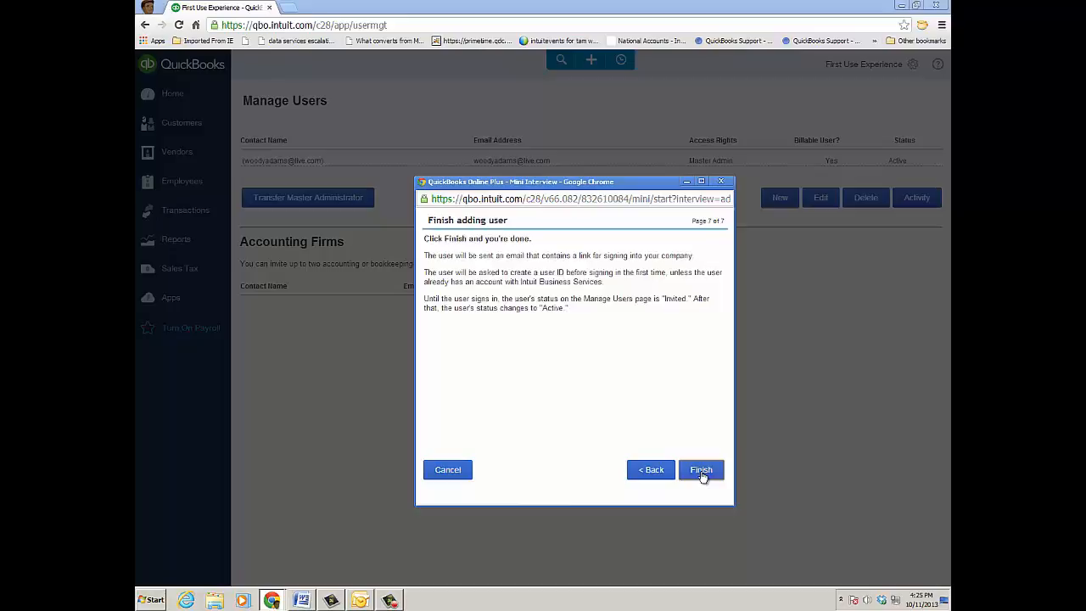
pyautogui.click(700, 472)
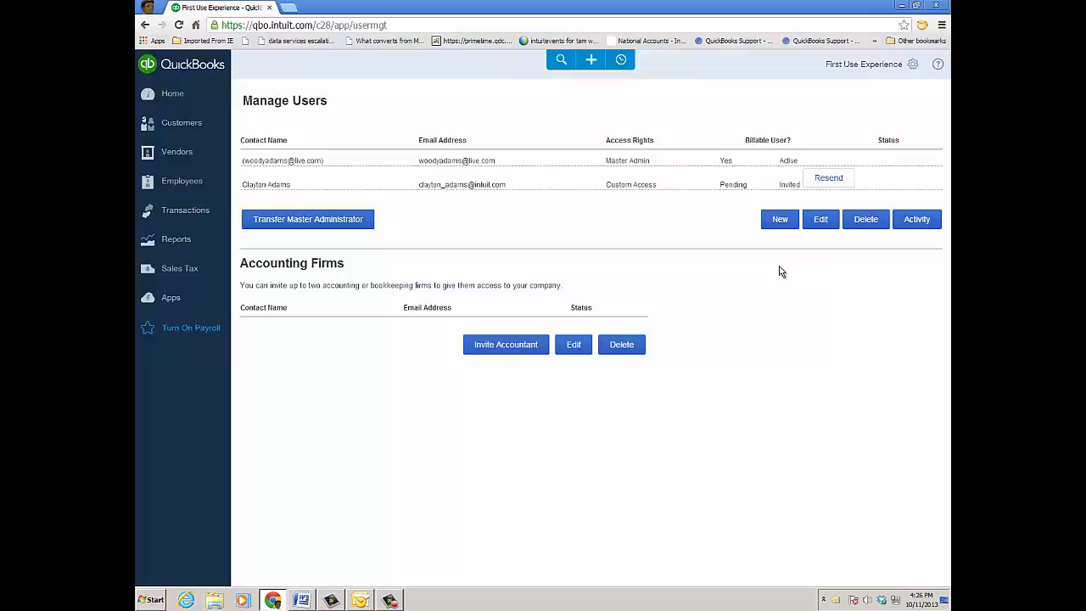
# Switch to Outlook, follow the QuickBooks invitation link, and accept the invite with the existing e-mail user ID and account password
pyautogui.hotkey('alt', 'Tab')
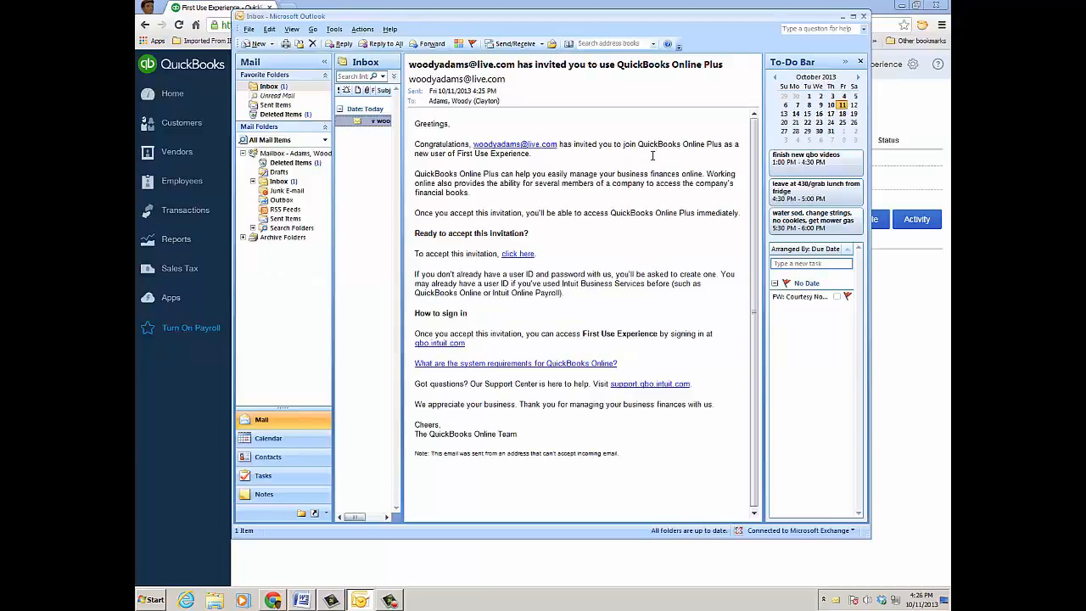
pyautogui.click(515, 255)
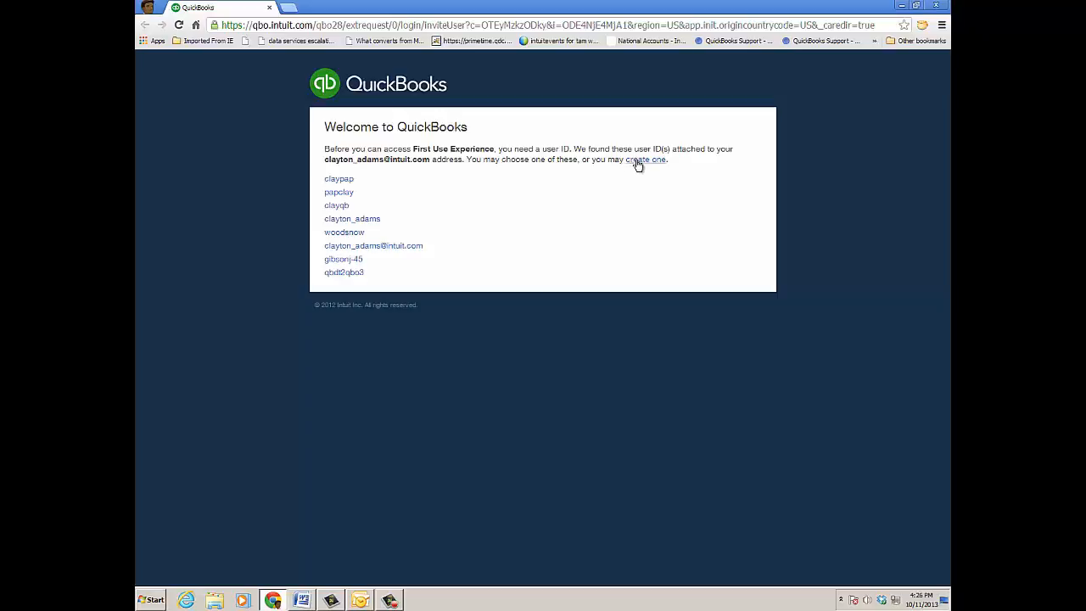
pyautogui.click(405, 246)
pyautogui.click(415, 202)
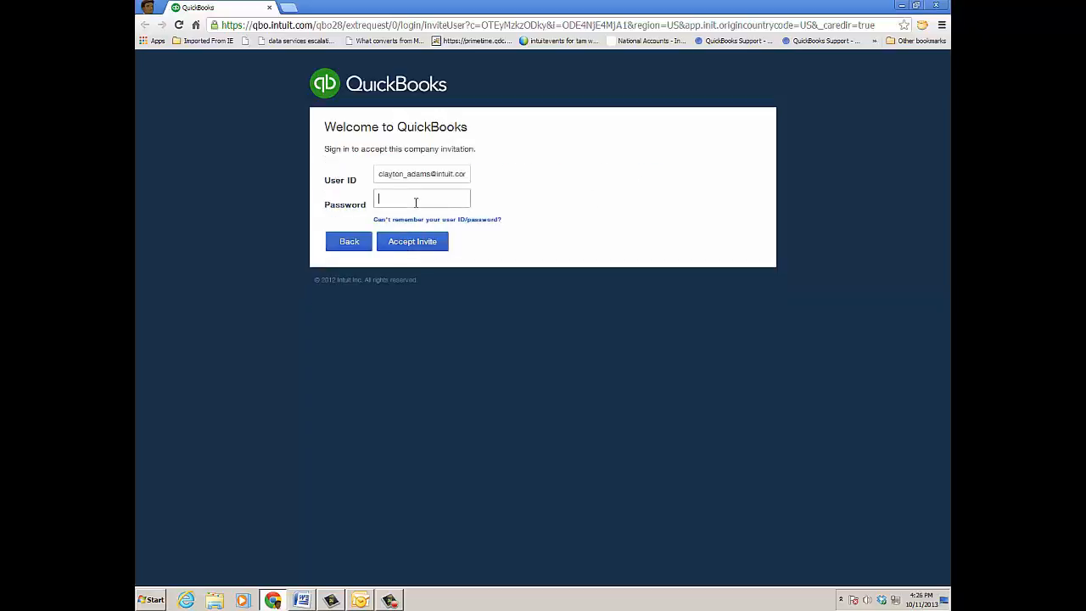
pyautogui.write('••••••••••')
pyautogui.click(418, 246)
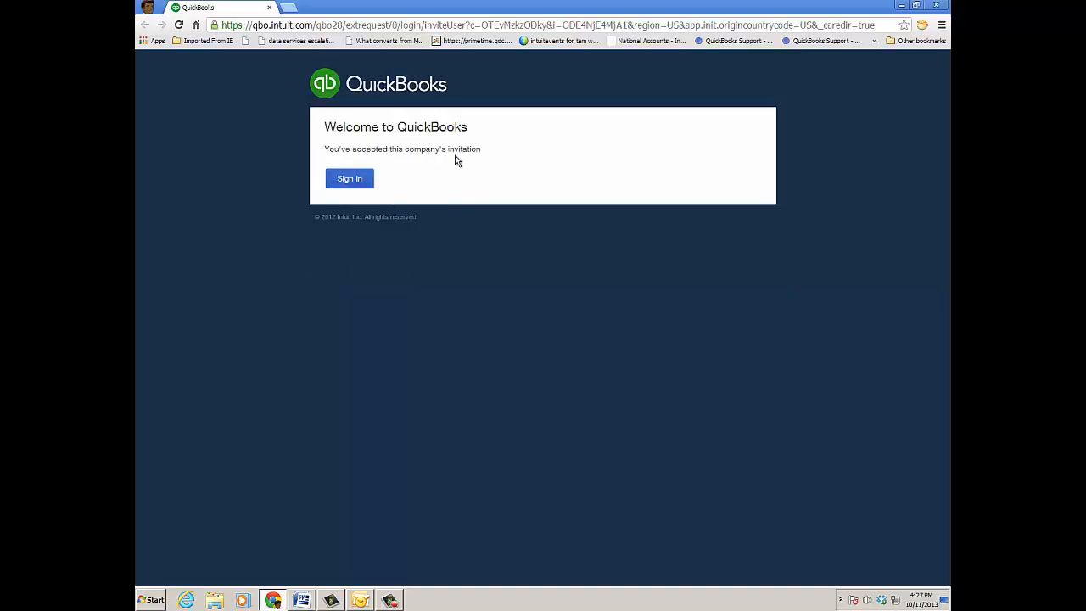
# Sign in with the invited user's ID and account password, and open the First Use Experience company
pyautogui.click(355, 183)
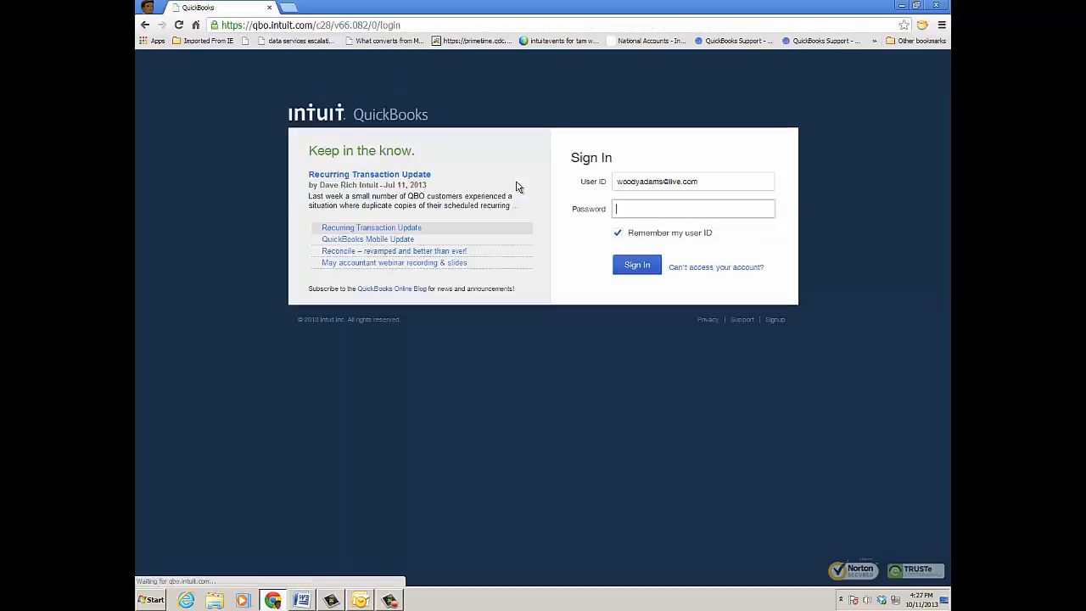
pyautogui.tripleClick(711, 183)
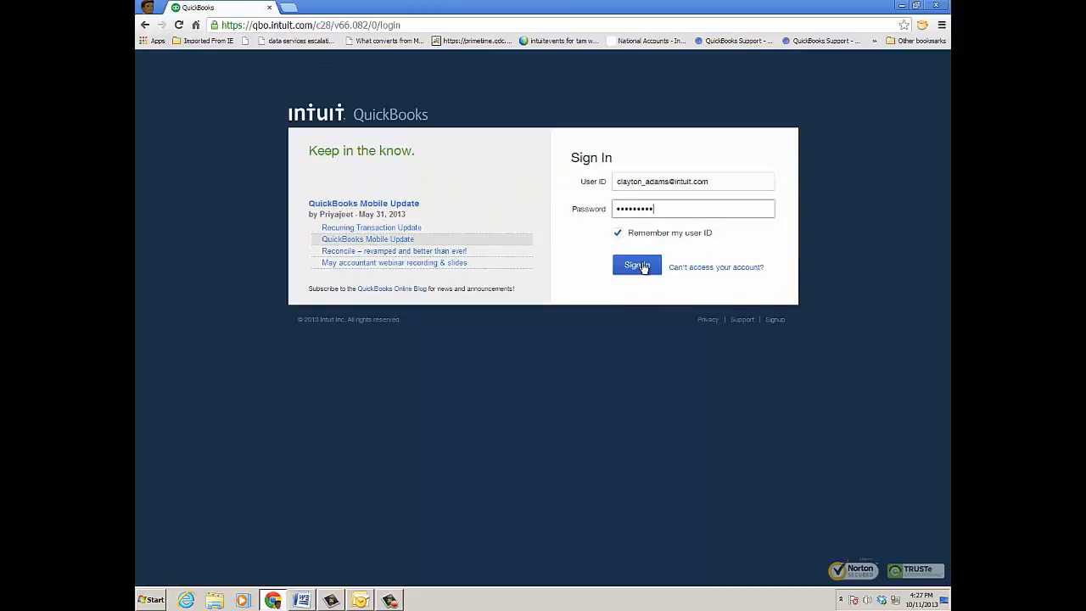
pyautogui.click(642, 266)
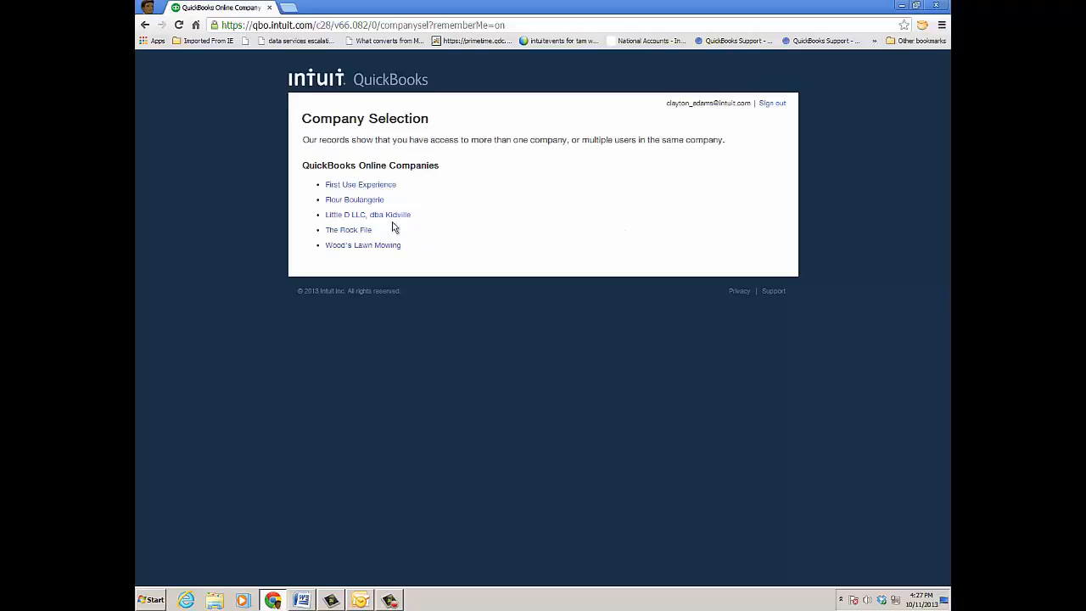
pyautogui.click(382, 185)
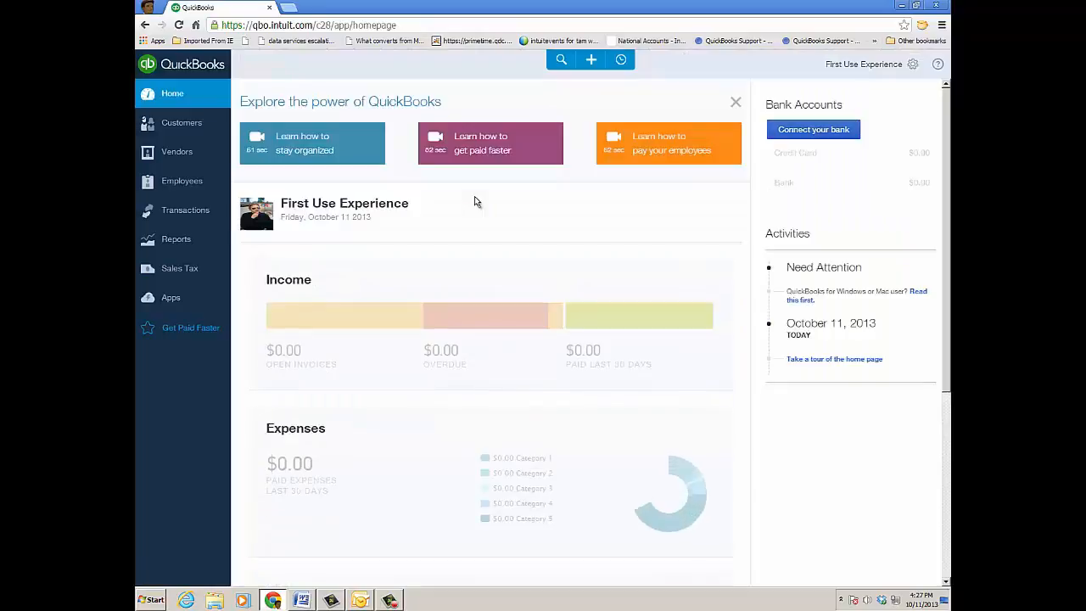
# Open the invited user's record for editing in Manage Users and start changing the access rights
pyautogui.click(913, 66)
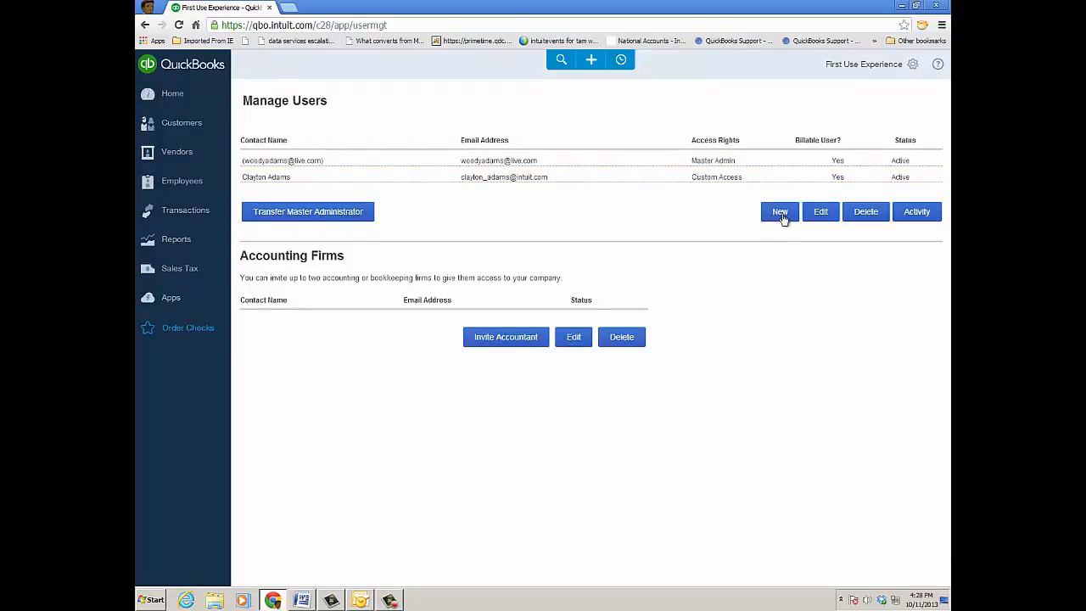
pyautogui.click(628, 179)
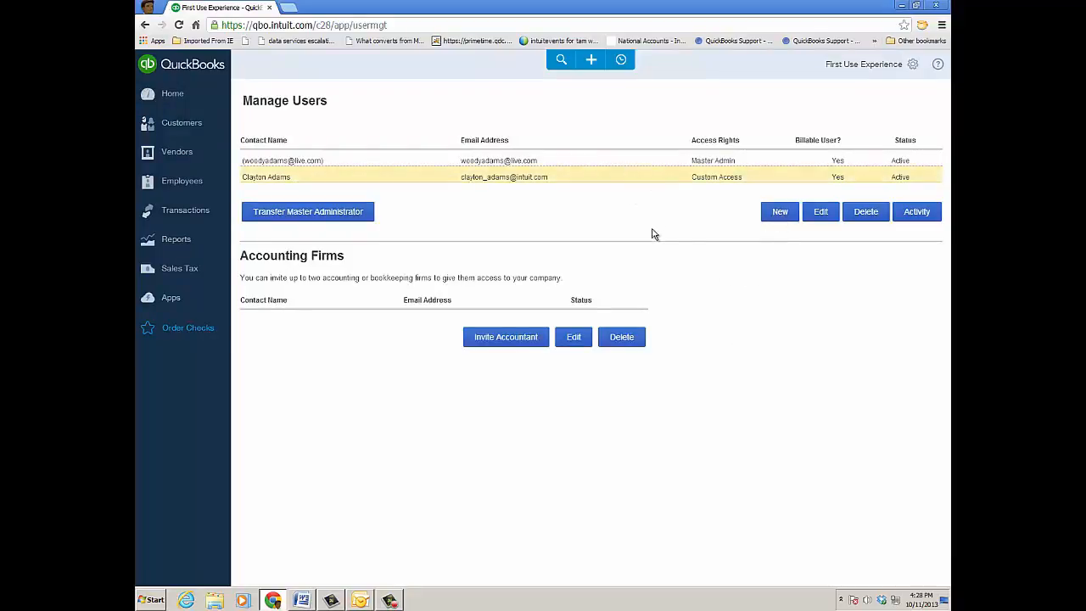
pyautogui.click(819, 213)
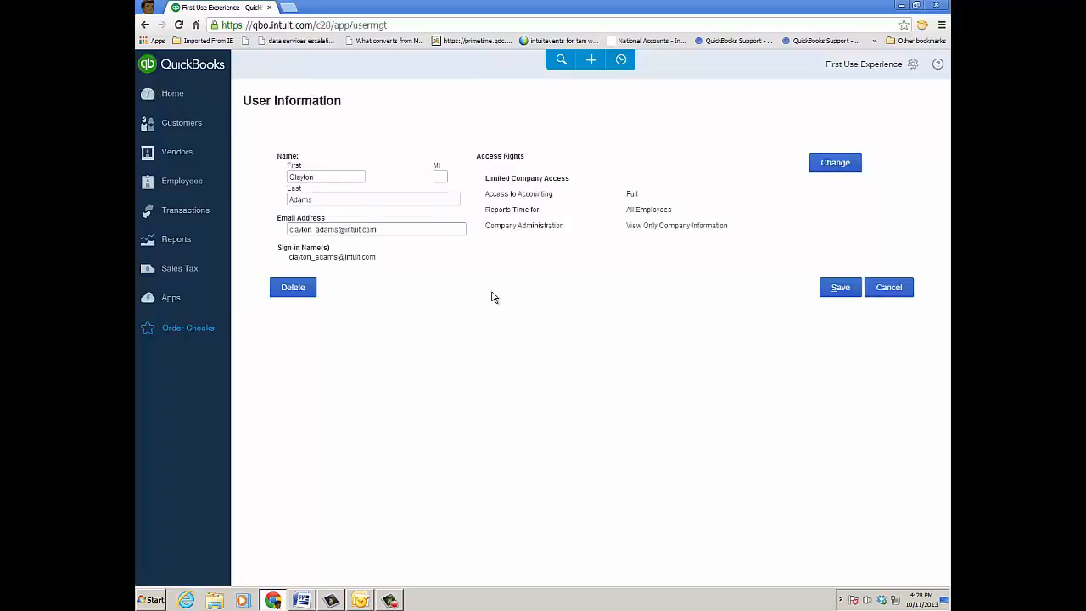
pyautogui.click(835, 163)
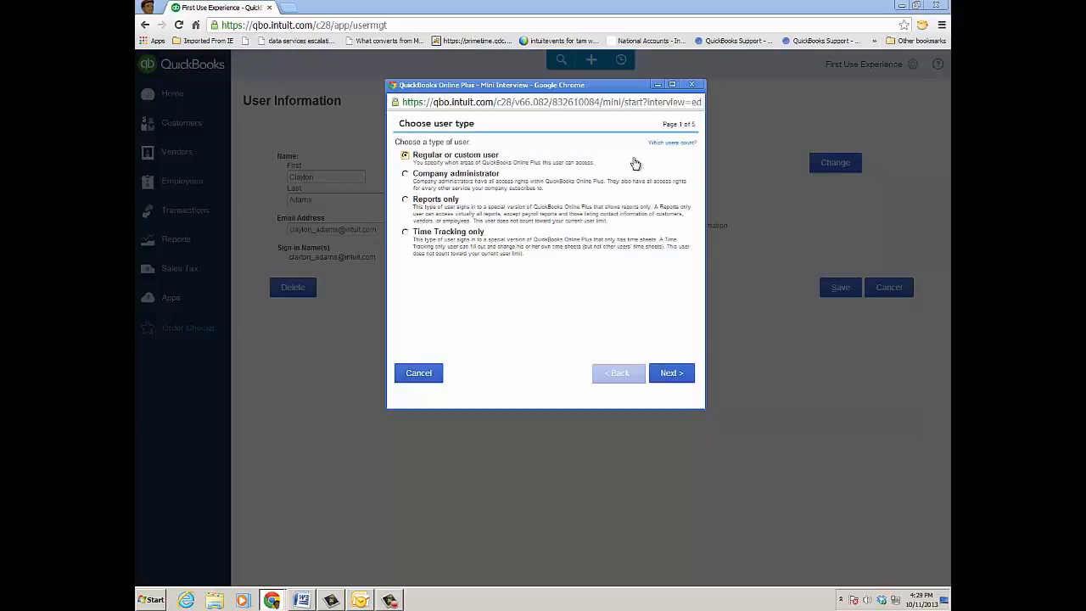
# Keep Regular or custom user with All access, set User management to View Manage Users, and save the user
pyautogui.click(675, 375)
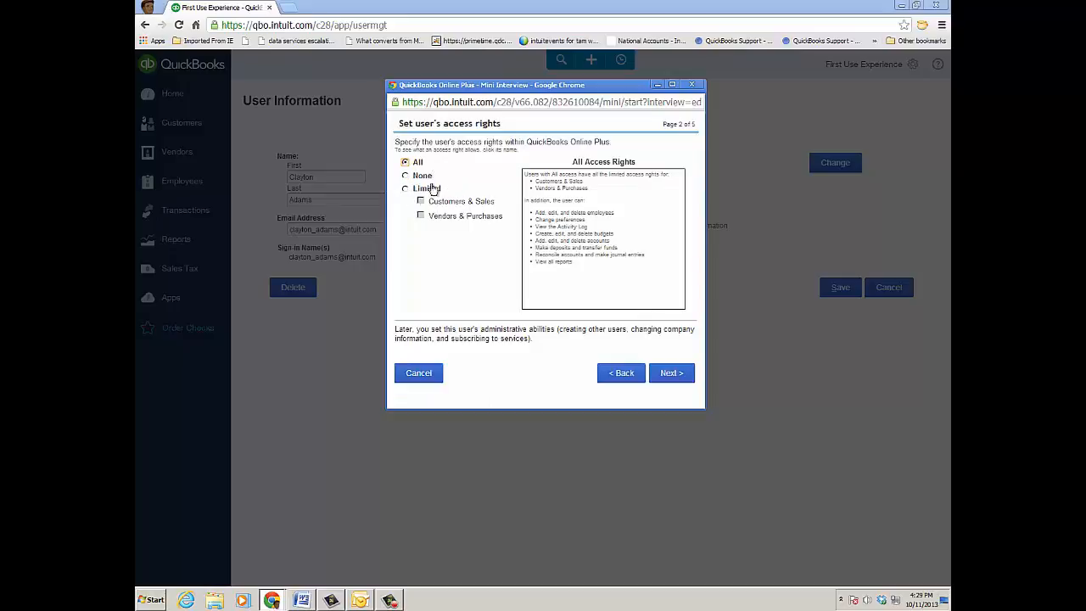
pyautogui.click(675, 378)
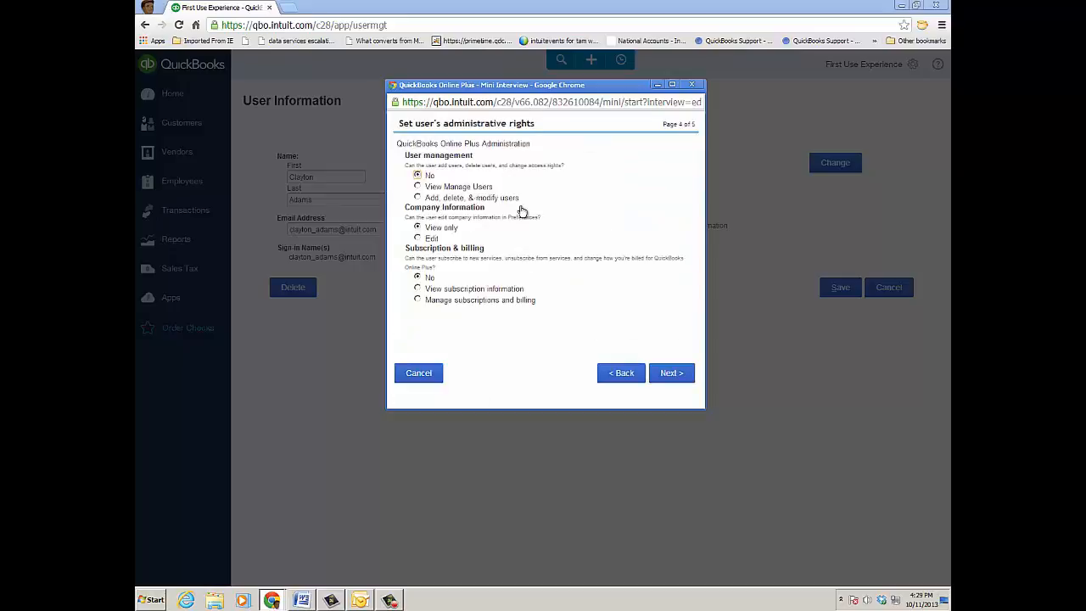
pyautogui.click(417, 187)
pyautogui.click(671, 374)
pyautogui.click(670, 373)
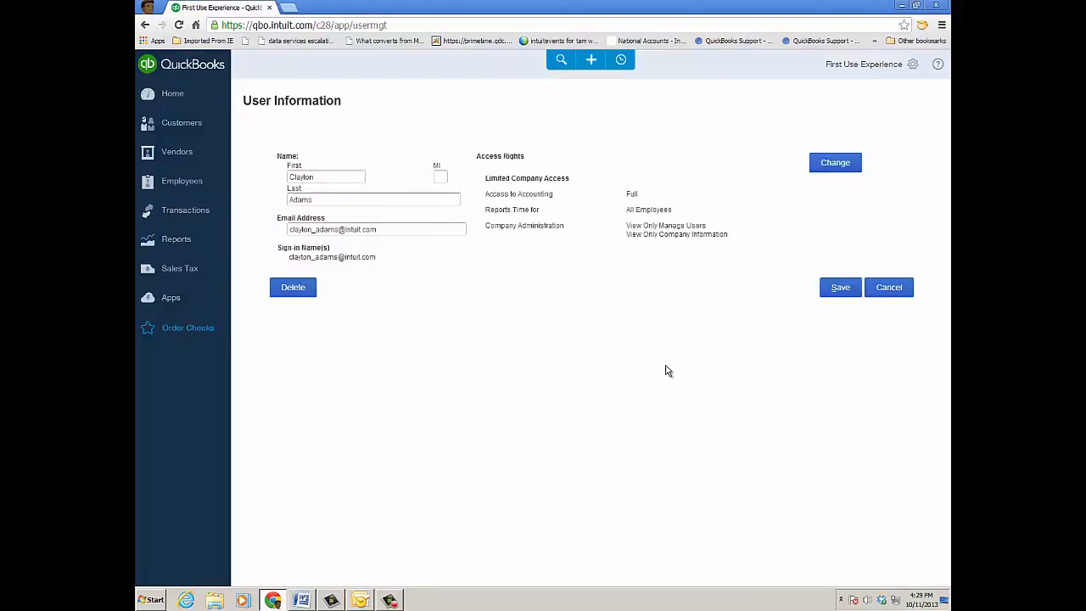
pyautogui.click(837, 288)
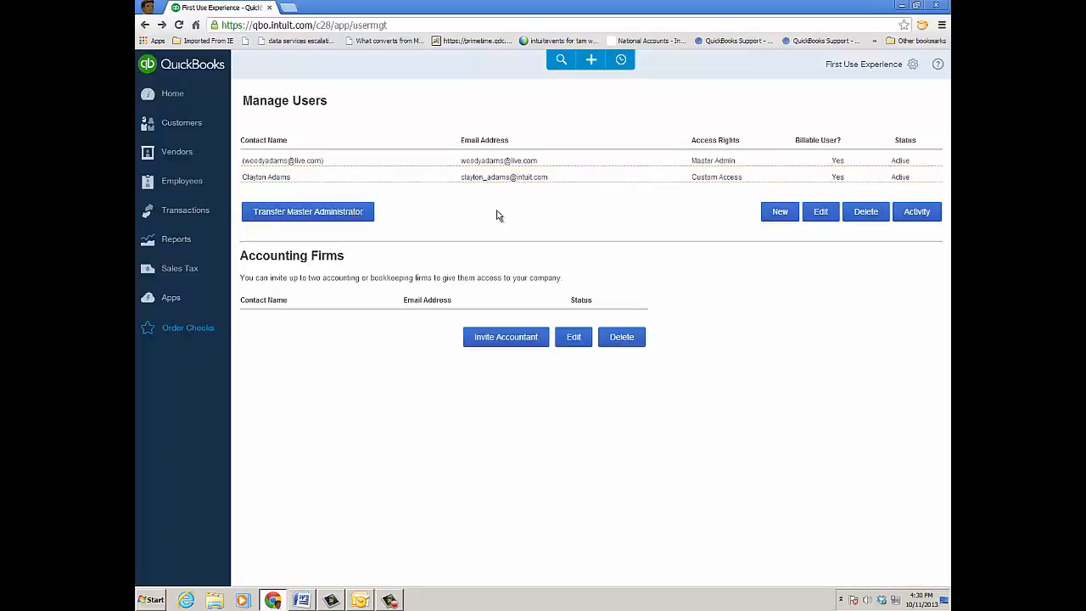
# Check the accountant invitation form without sending it, and view the master administrator's activity log
pyautogui.click(515, 341)
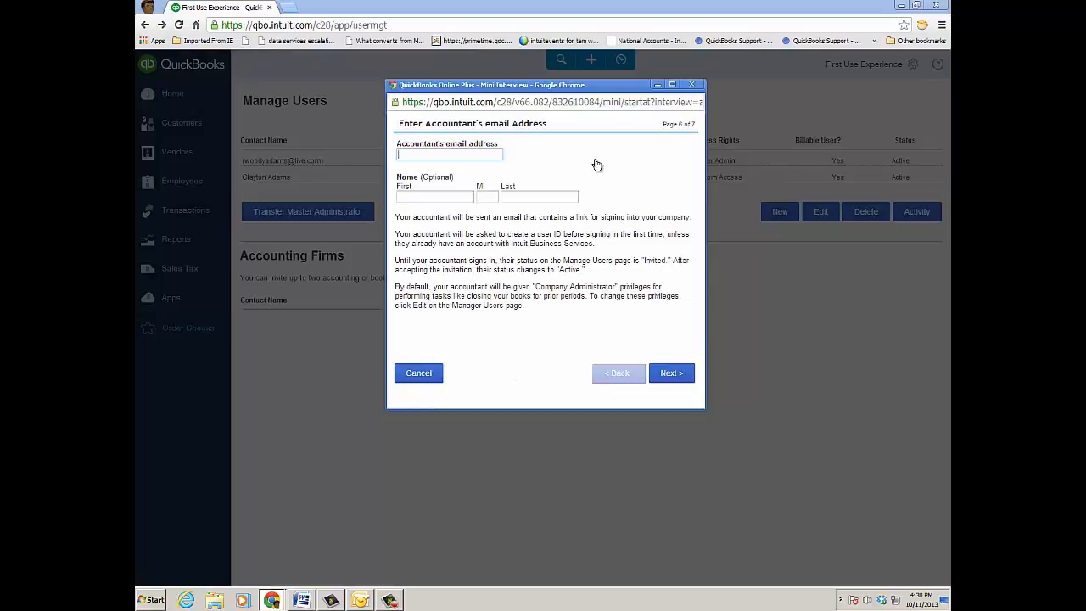
pyautogui.click(429, 376)
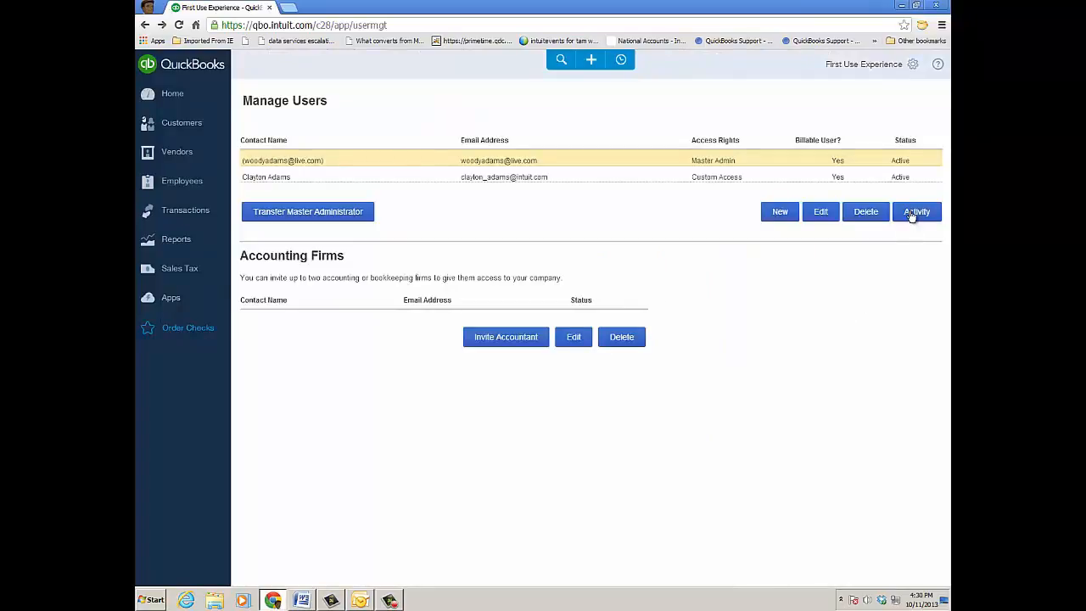
pyautogui.click(913, 212)
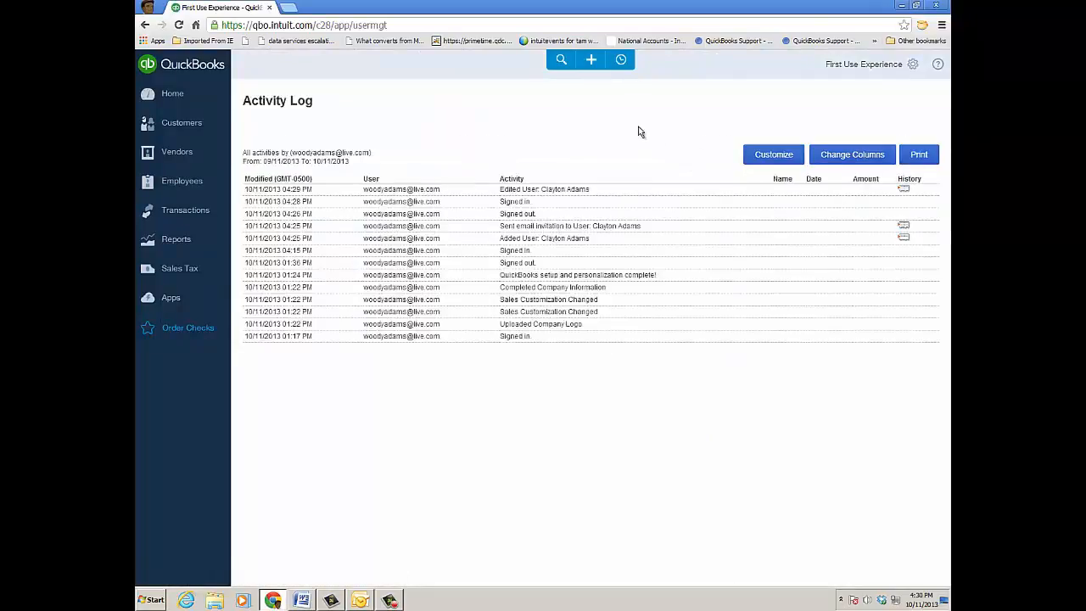